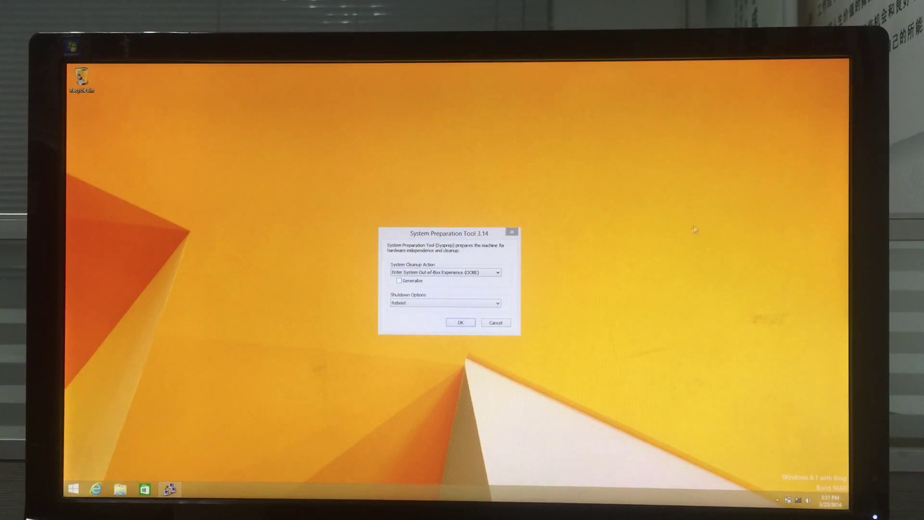
Join the Vissoncgcw Wi-Fi with its security key, answering Yes to device sharing
left_click(798, 500)
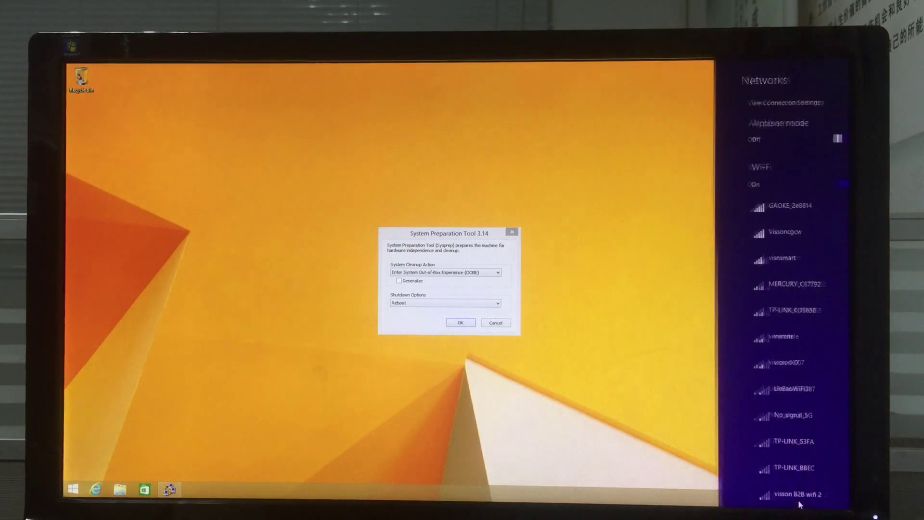
left_click(759, 245)
left_click(805, 282)
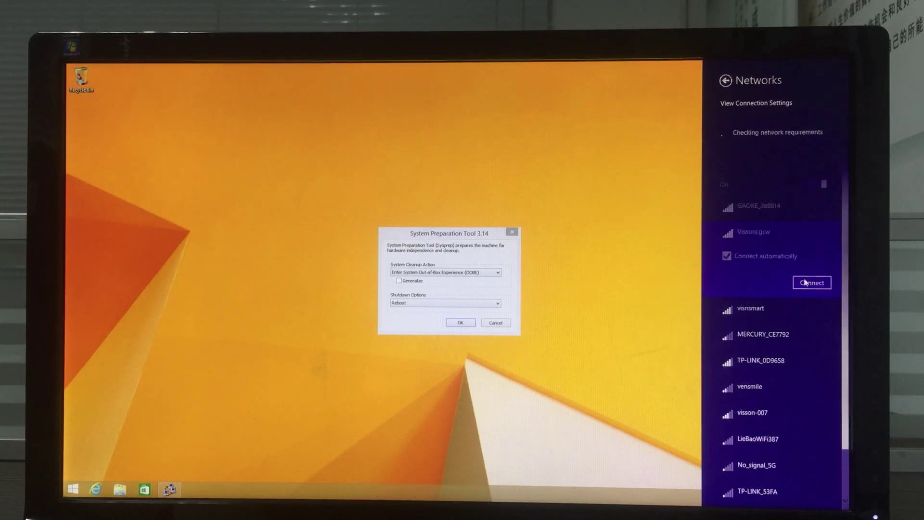
left_click(763, 145)
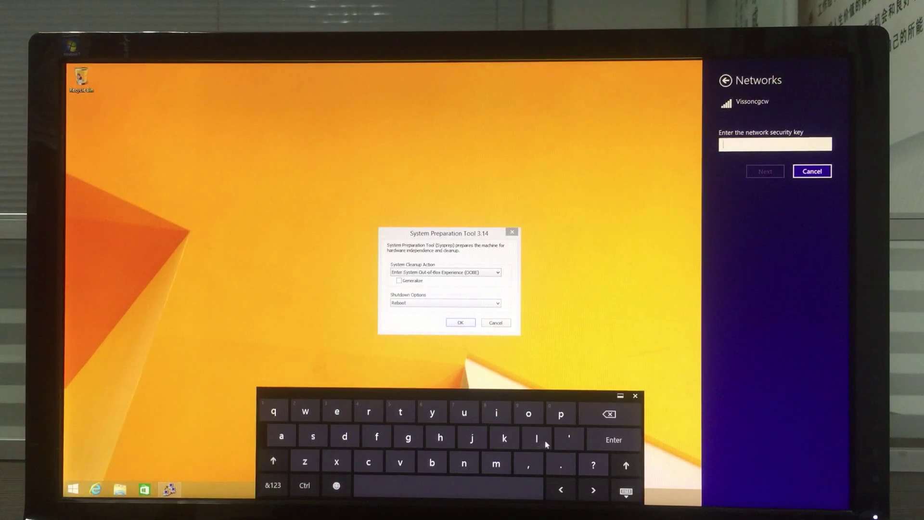
left_click(545, 443)
key("Return")
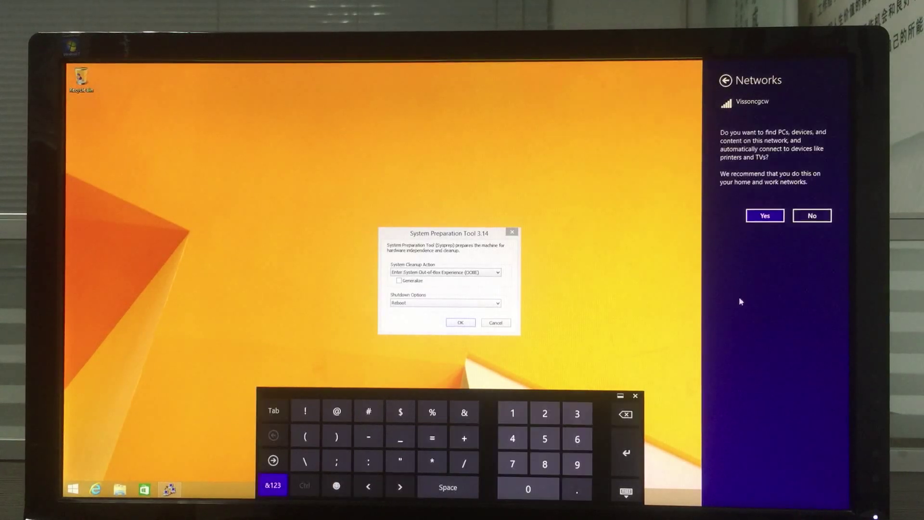
left_click(772, 216)
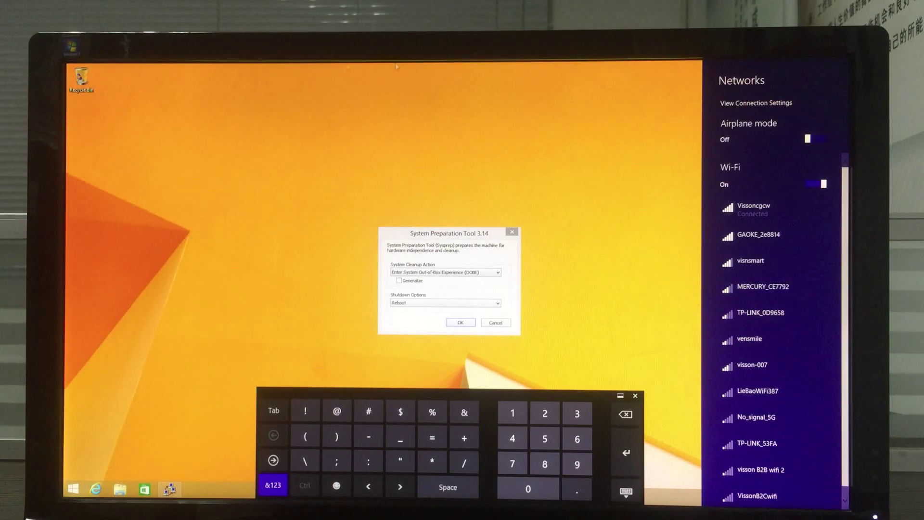
left_click(628, 221)
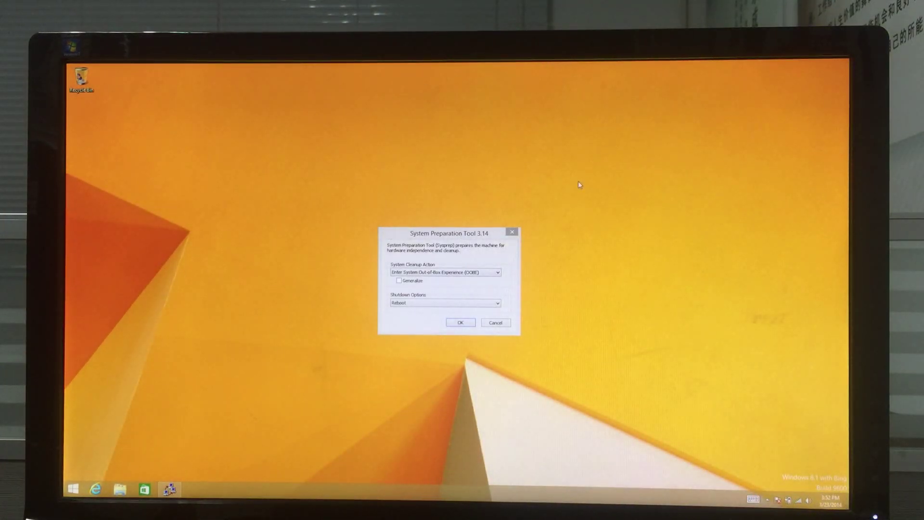
Tick Generalize and run Sysprep with Enter System OOBE and Reboot
left_click(398, 283)
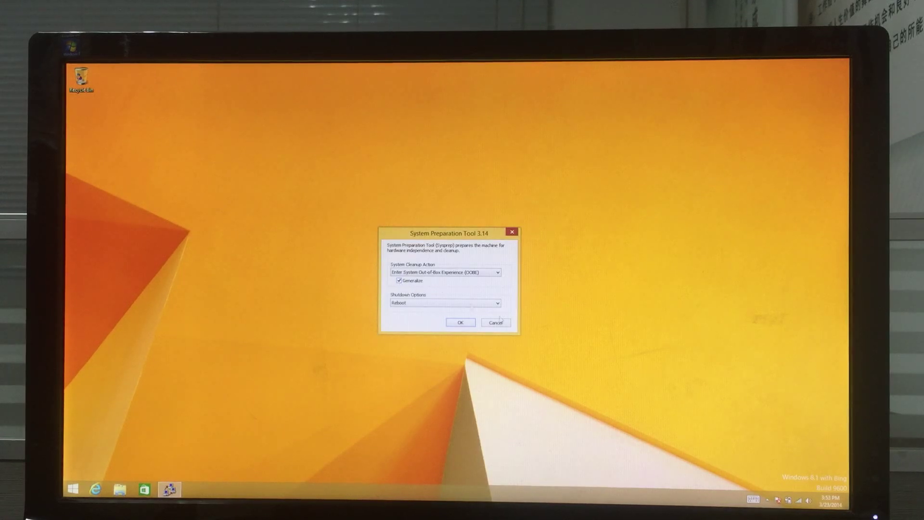
left_click(461, 323)
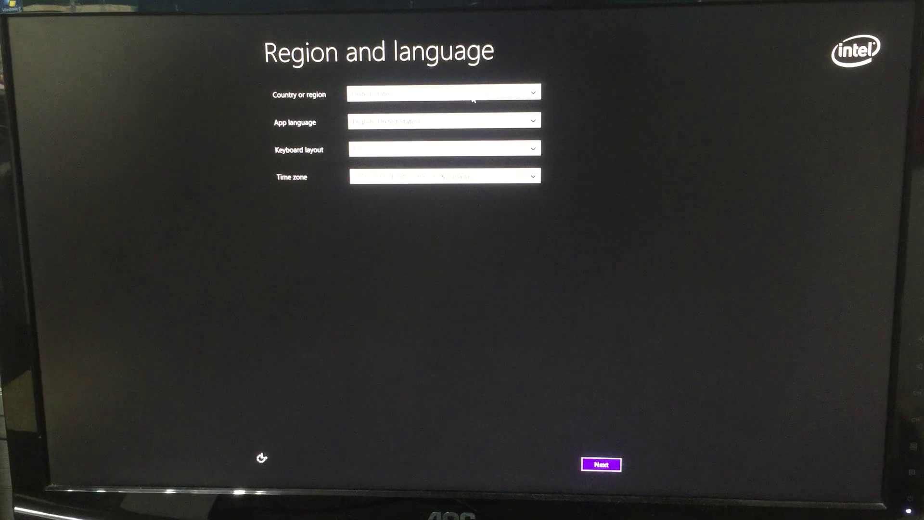
Choose United States, English (United States), US keyboard and (UTC-08:00) Pacific Time
left_click(462, 93)
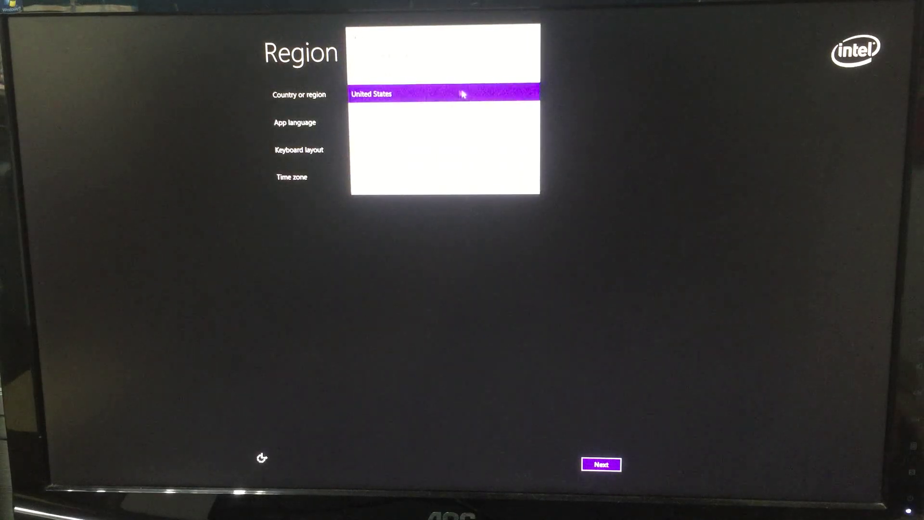
left_click(403, 95)
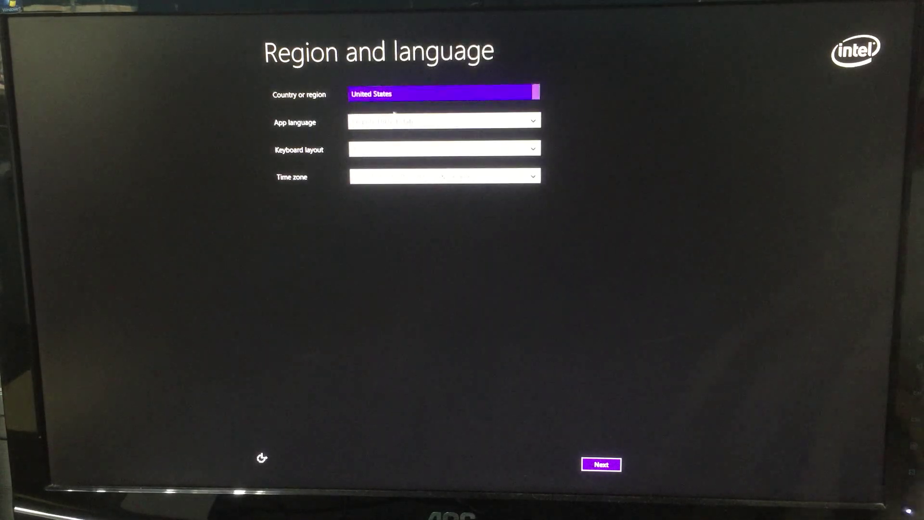
left_click(412, 124)
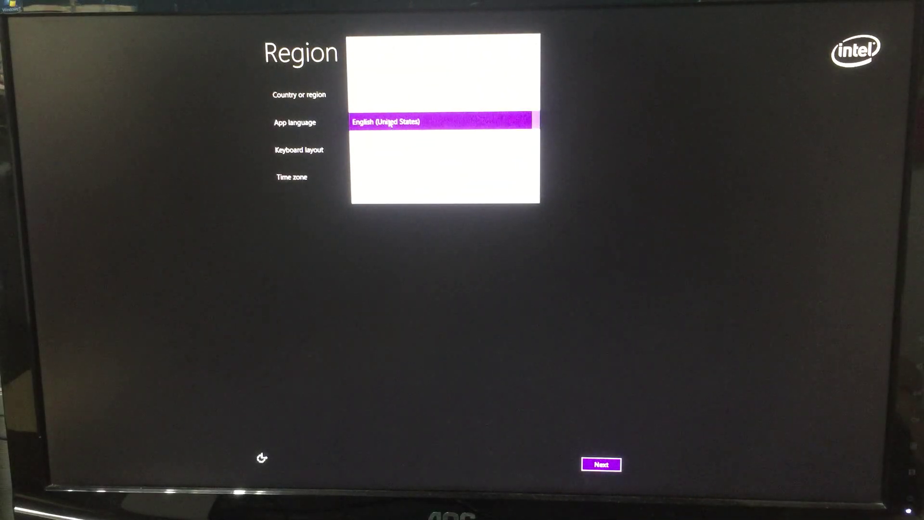
left_click(398, 128)
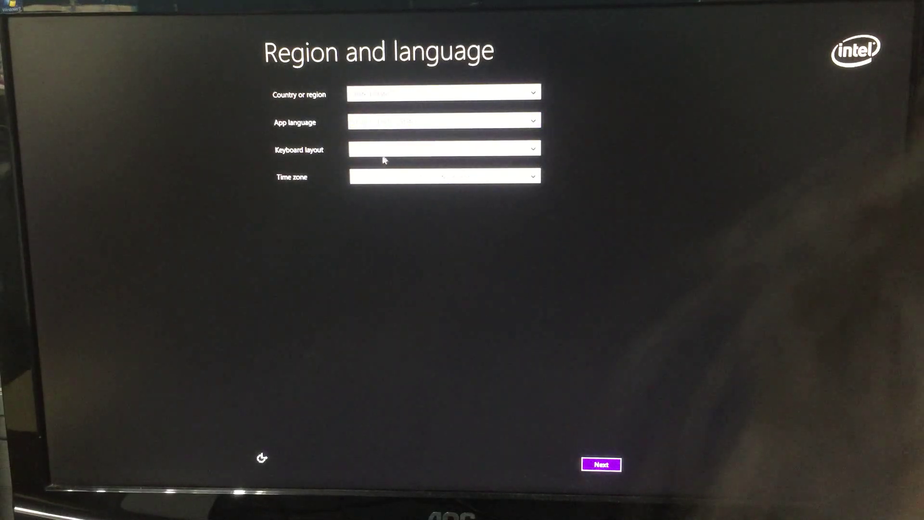
left_click(388, 152)
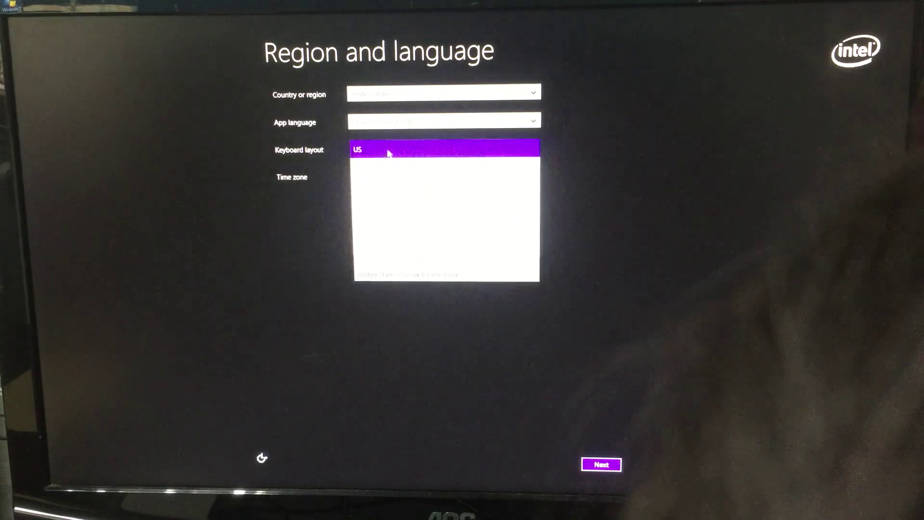
left_click(368, 150)
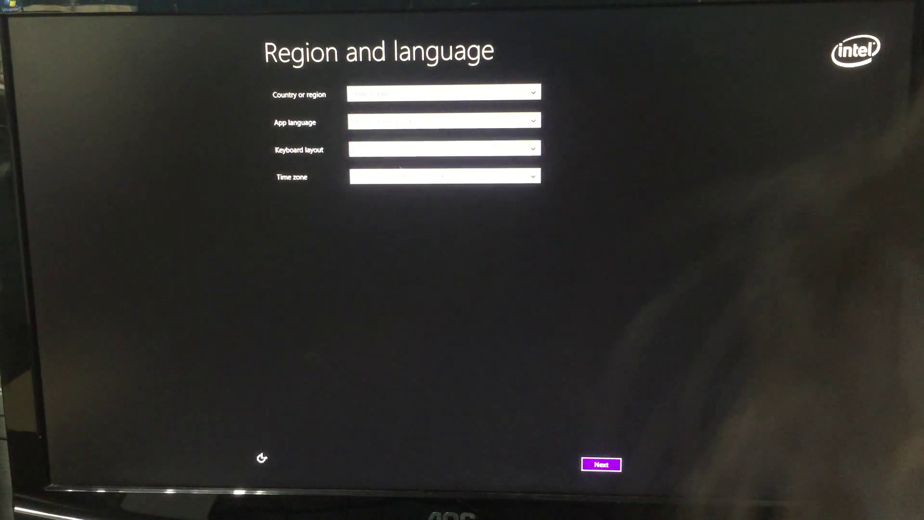
left_click(486, 177)
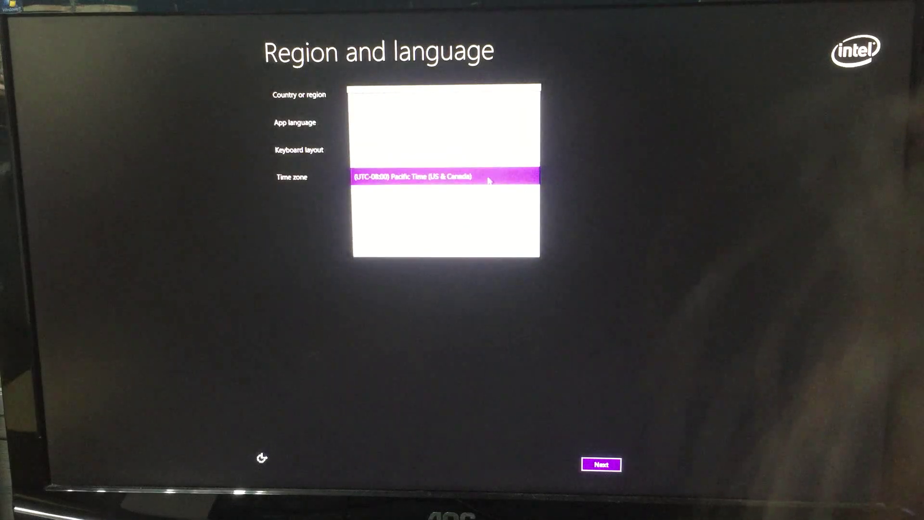
left_click(443, 176)
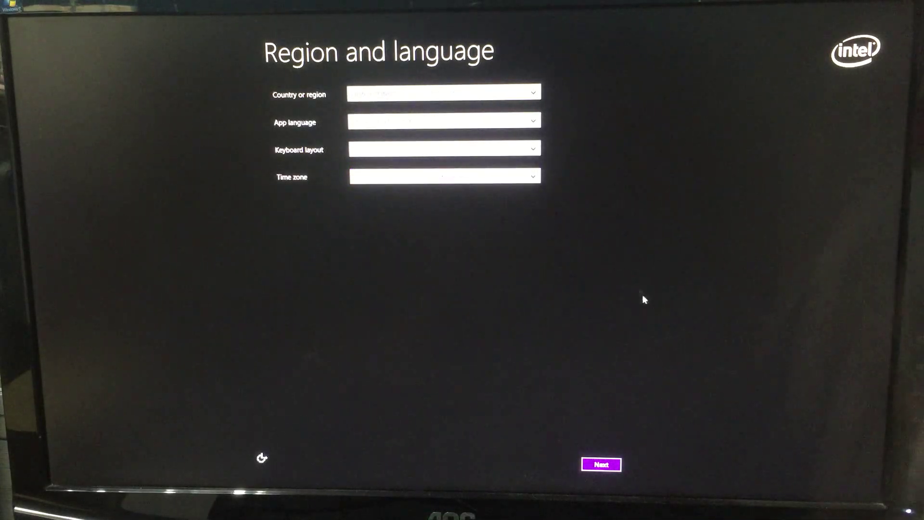
left_click(599, 465)
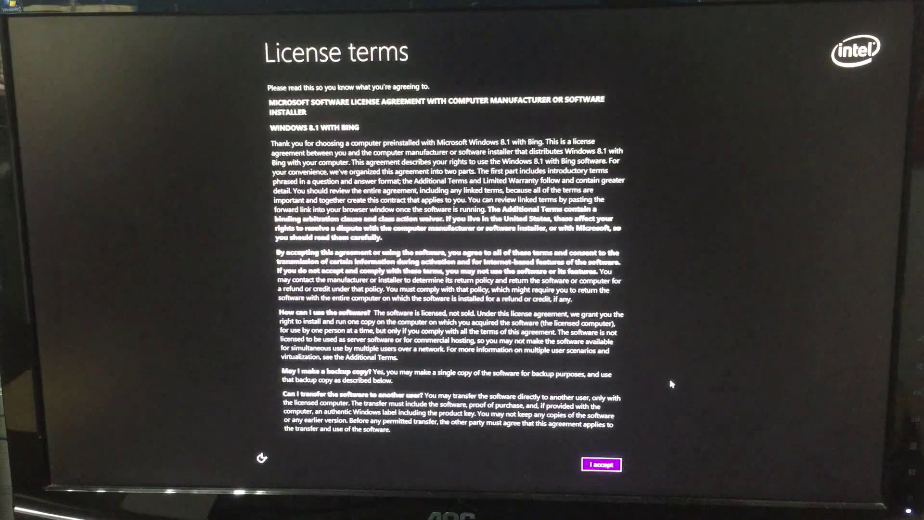
Accept the license terms, pick the yellow colour swatch, and select the PC name box
left_click(599, 466)
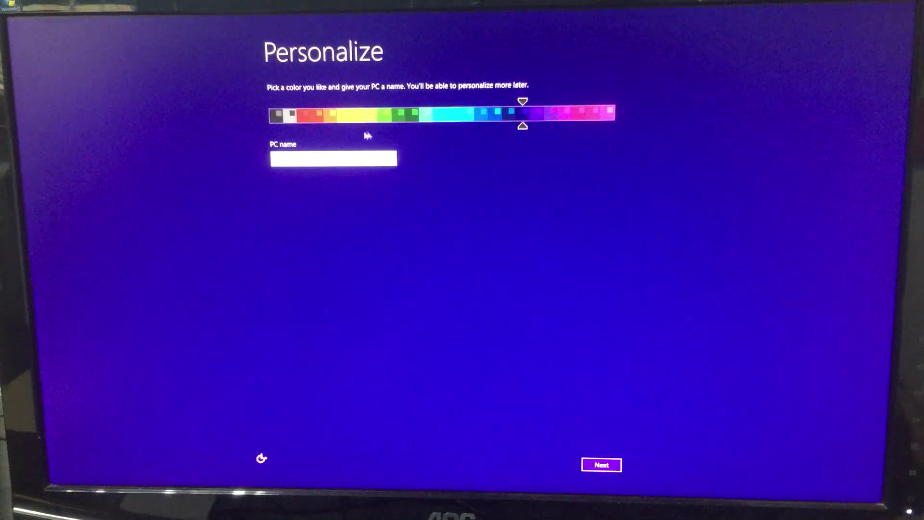
left_click(357, 113)
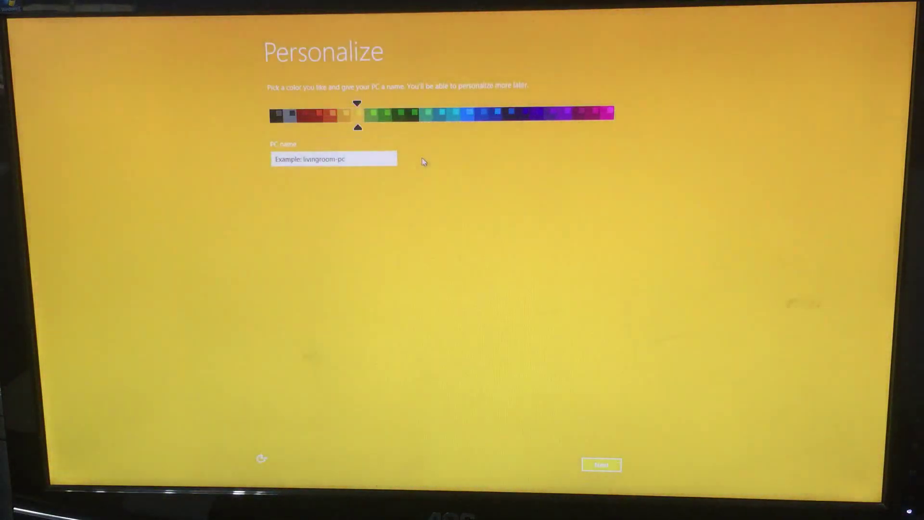
left_click(604, 466)
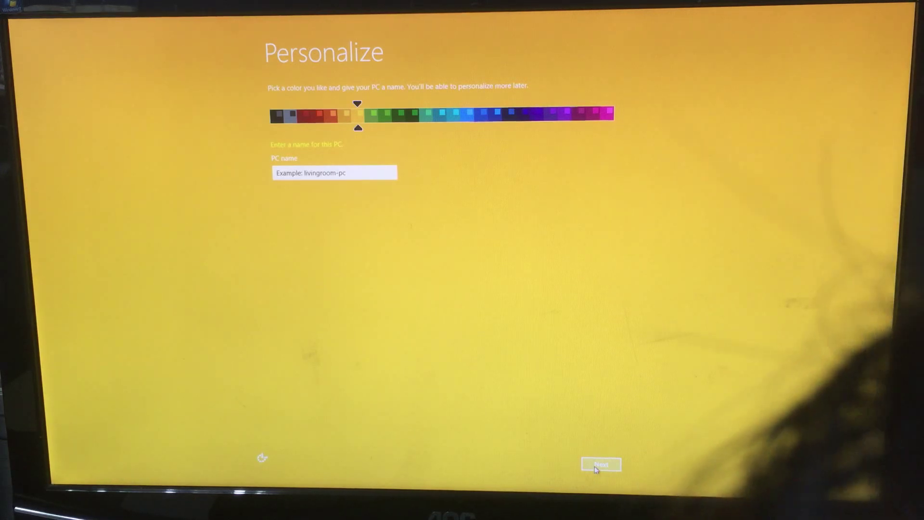
left_click(356, 170)
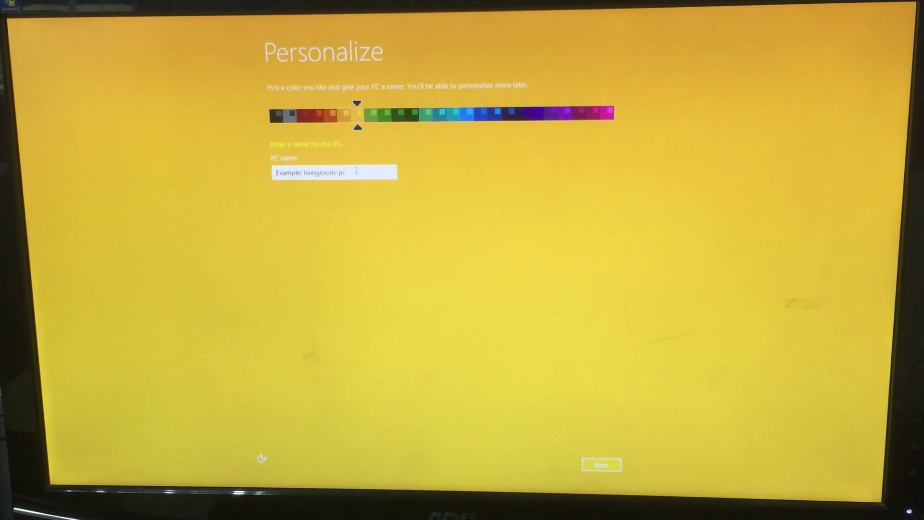
left_click(261, 458)
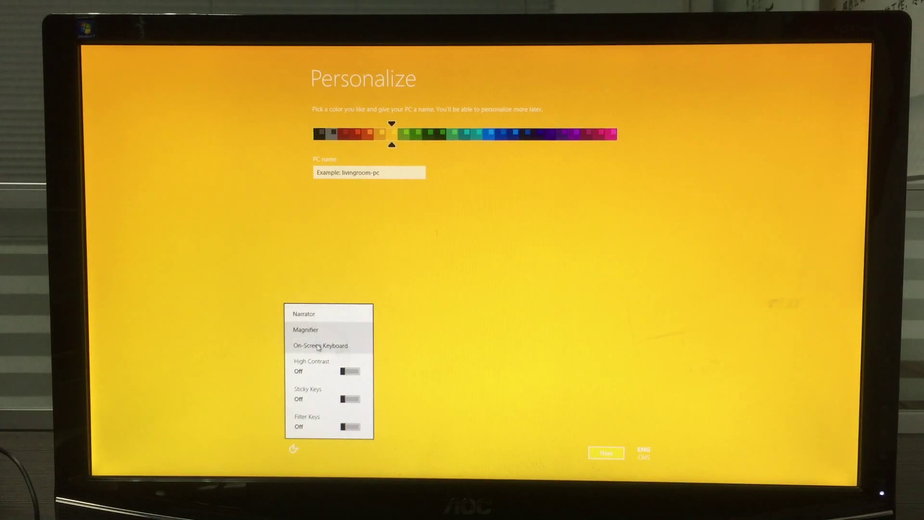
Bring up the On-Screen Keyboard and submit the PC name
left_click(319, 347)
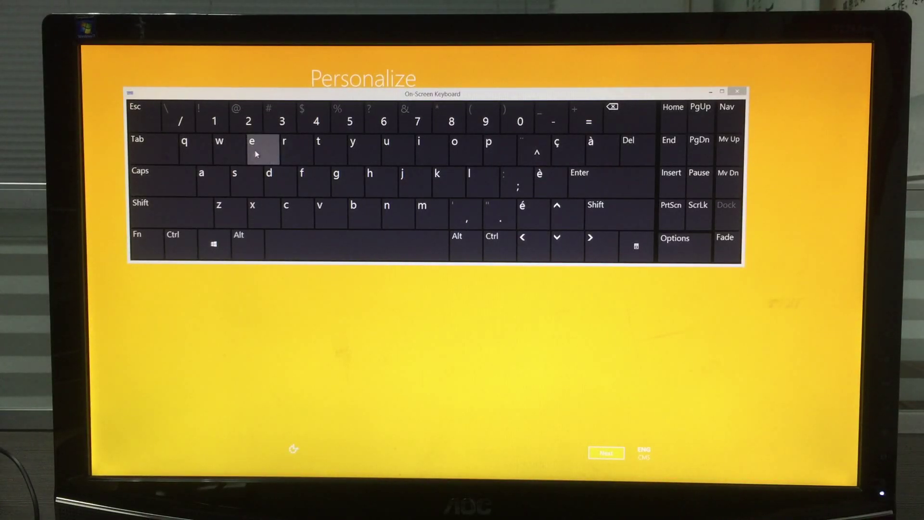
left_click(605, 187)
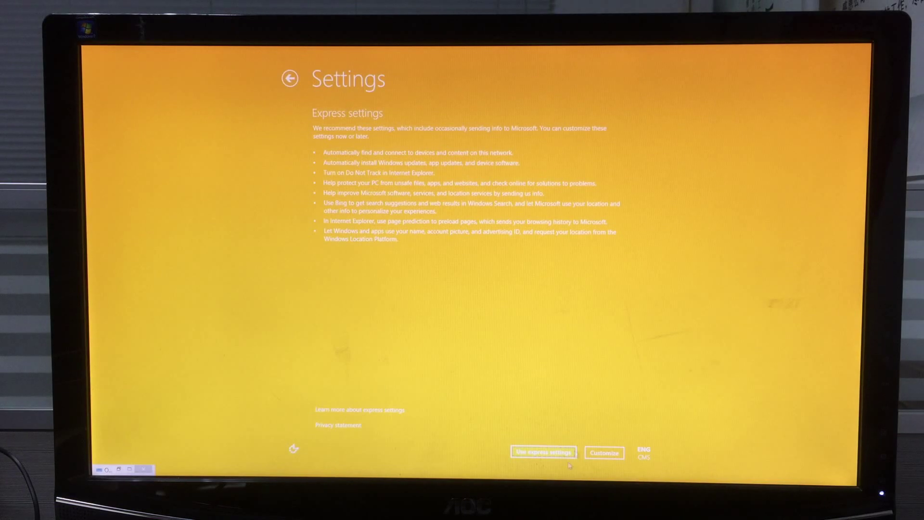
Choose Customize, answer Yes to network sharing, and keep the update and sharing defaults
left_click(600, 454)
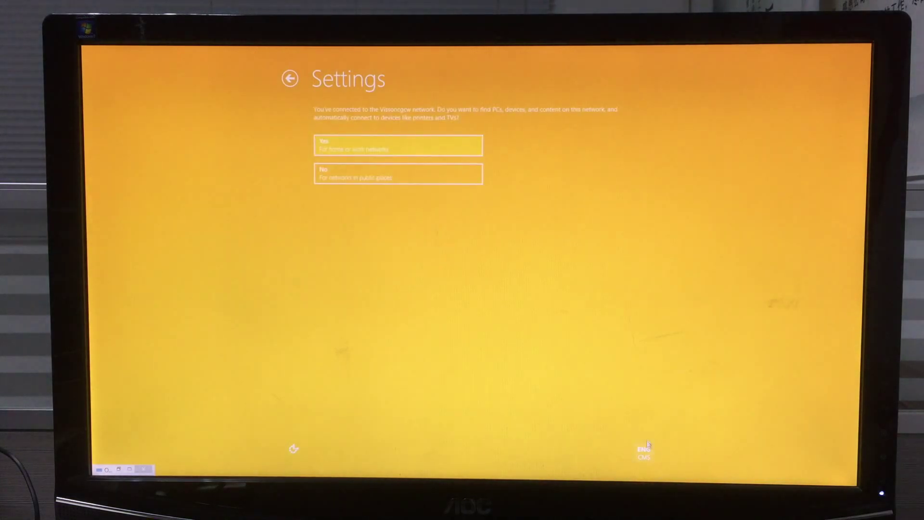
left_click(410, 143)
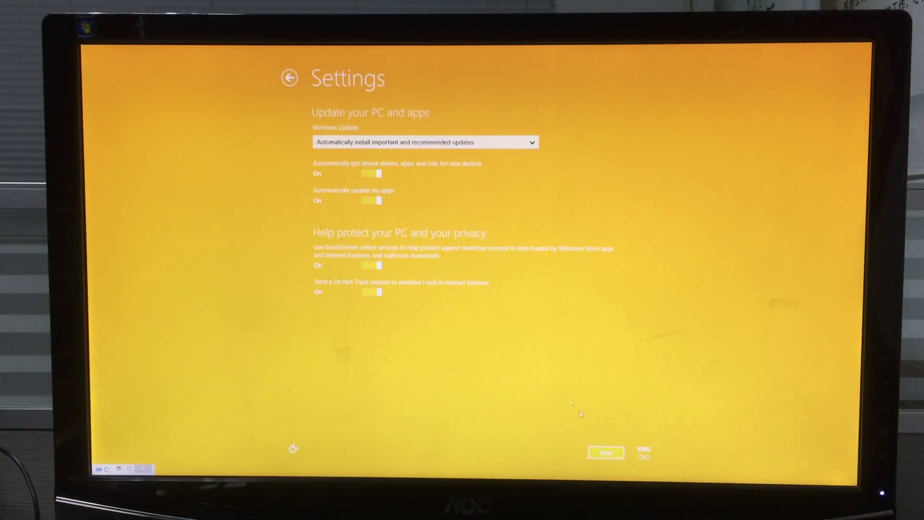
left_click(606, 453)
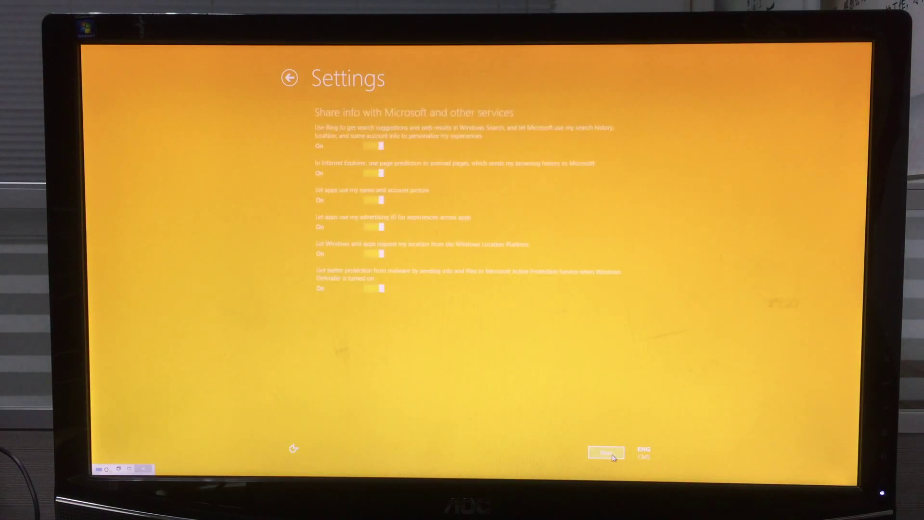
left_click(611, 454)
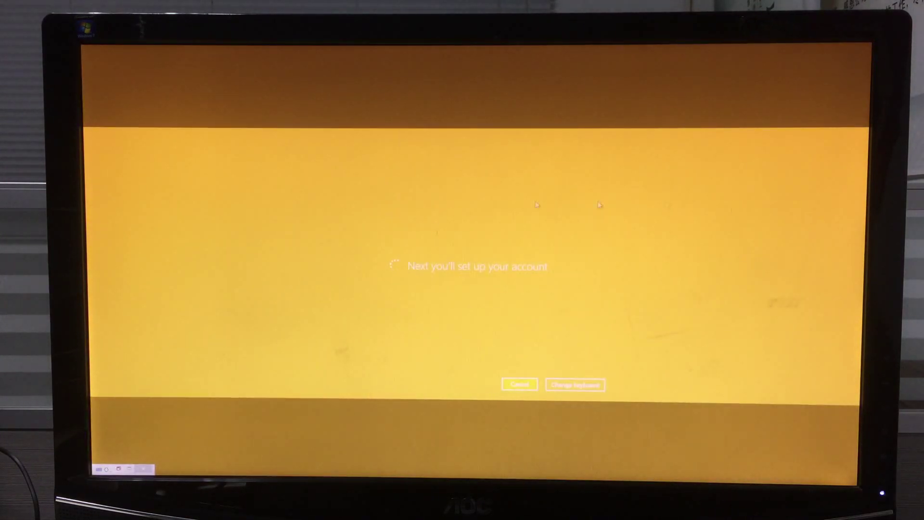